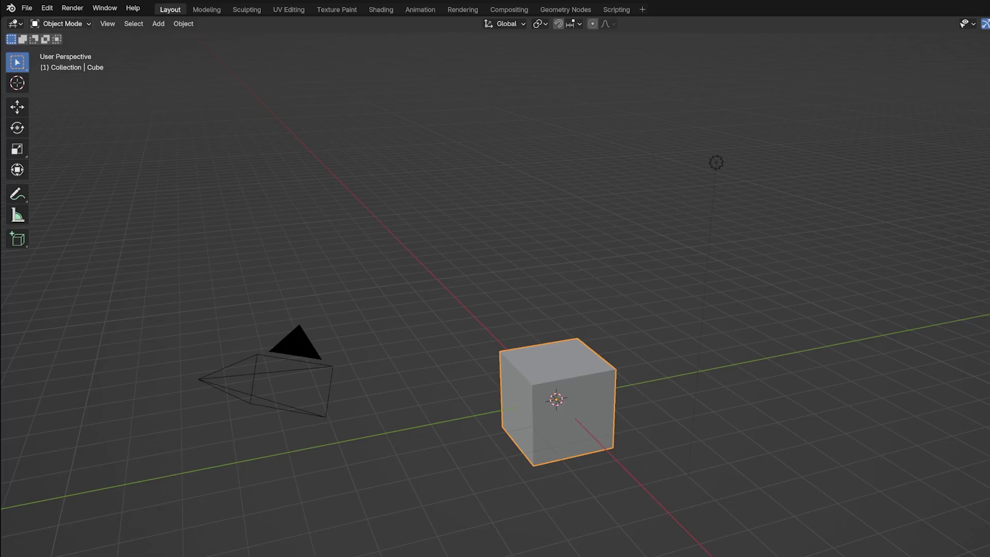
Open the program preferences
{"action": "left_click", "coordinate": [85, 7]}
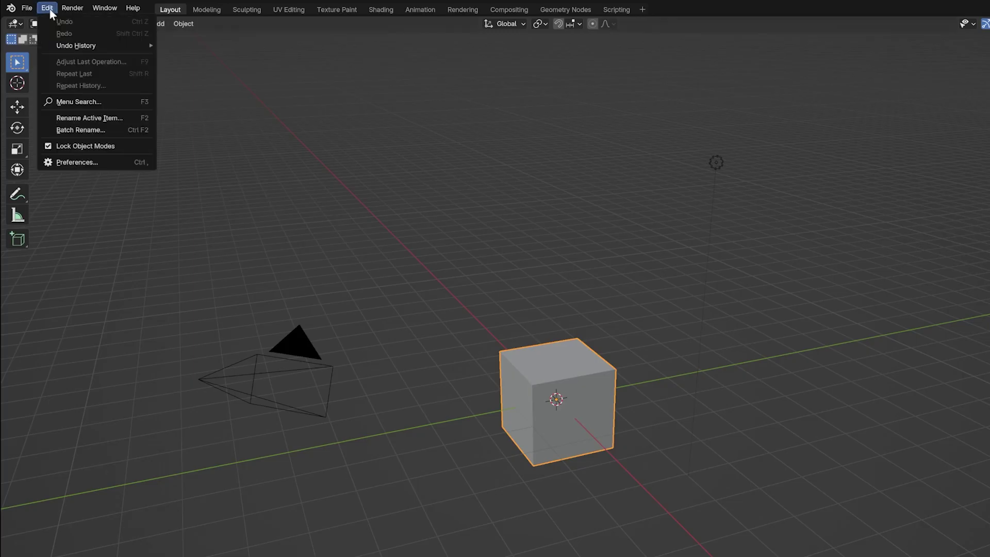
{"action": "left_click", "coordinate": [94, 161]}
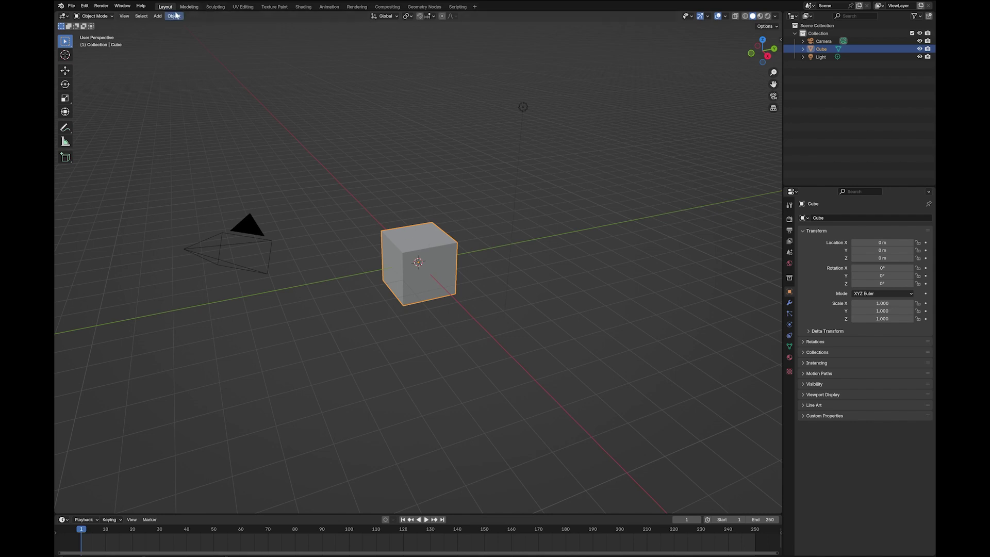
Add a second cube mesh to the scene
{"action": "left_click", "coordinate": [157, 16]}
{"action": "mouse_move", "coordinate": [163, 28]}
{"action": "left_click", "coordinate": [233, 32]}
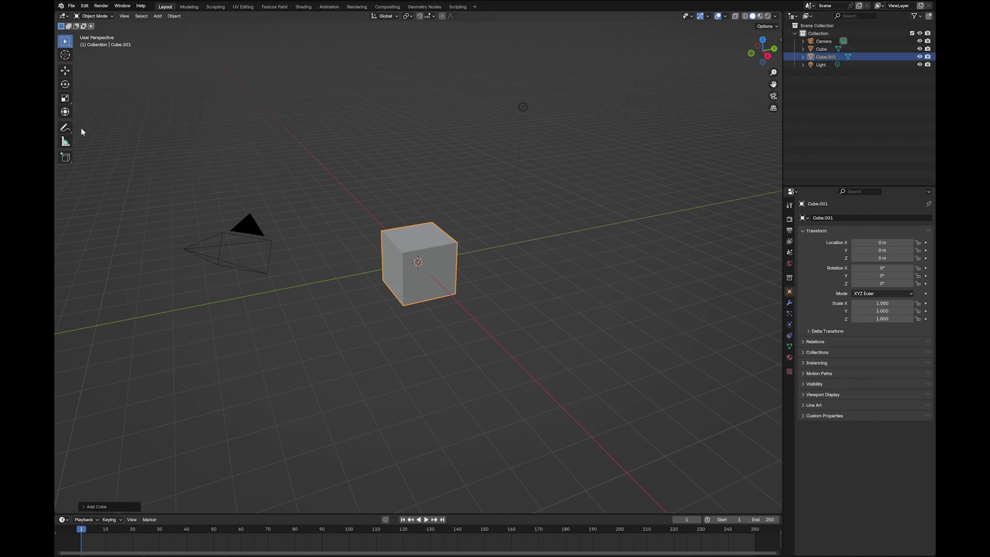
Move the new cube to about X 1.26 m, Z 0.57 m and scale it uniformly to about 0.777
{"action": "left_click", "coordinate": [68, 75]}
{"action": "left_click_drag", "start_coordinate": [432, 273], "coordinate": [434, 244]}
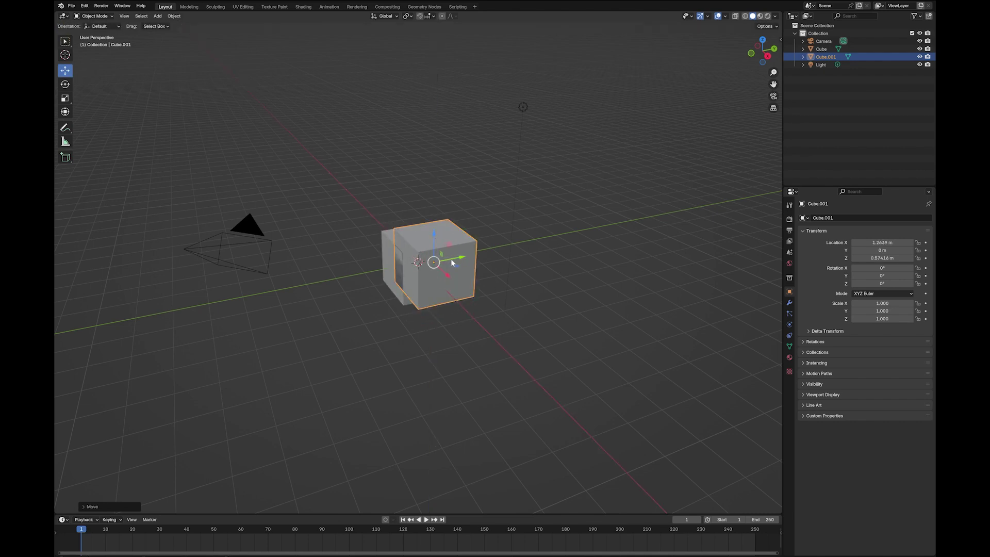
{"action": "key", "text": "s"}
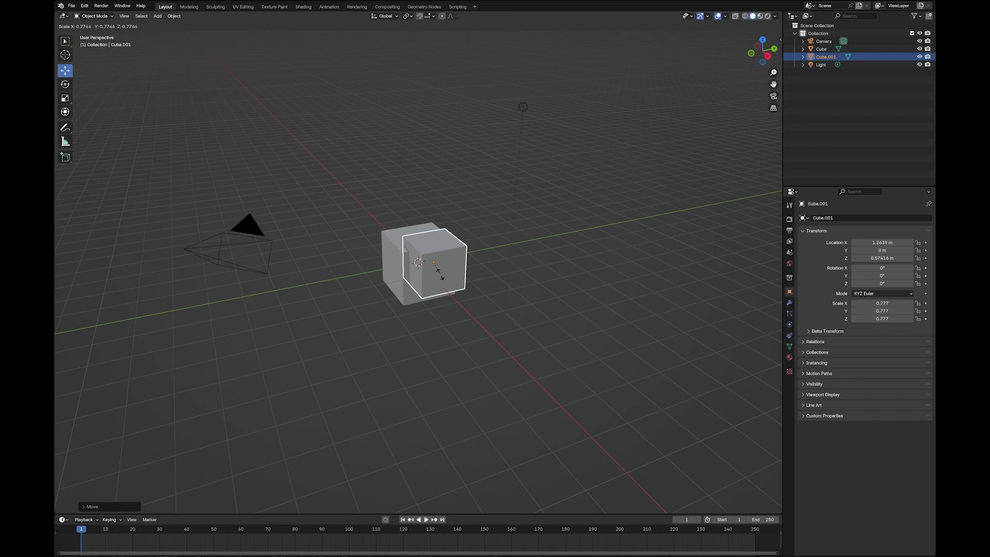
{"action": "left_click", "coordinate": [440, 275]}
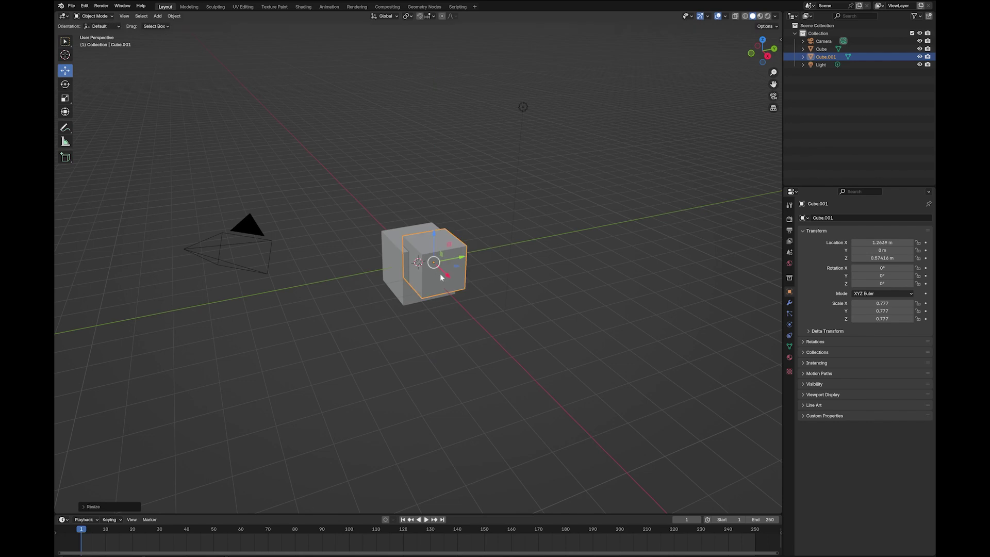
Subtract the smaller cube from the original cube with a boolean difference, keeping the original cube as the active object
{"action": "left_click", "coordinate": [455, 249]}
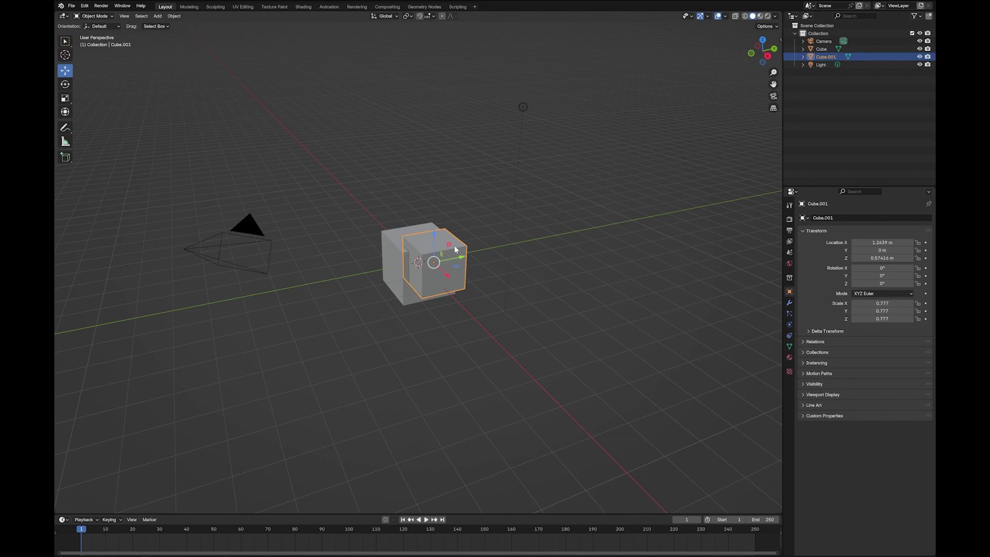
{"action": "left_click", "coordinate": [390, 245], "text": "shift"}
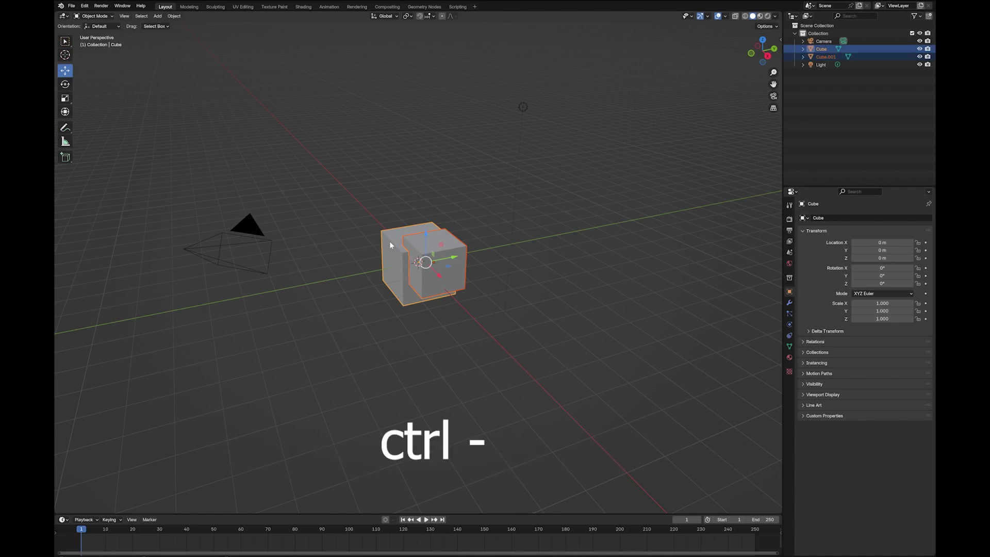
{"action": "key", "text": "ctrl+minus"}
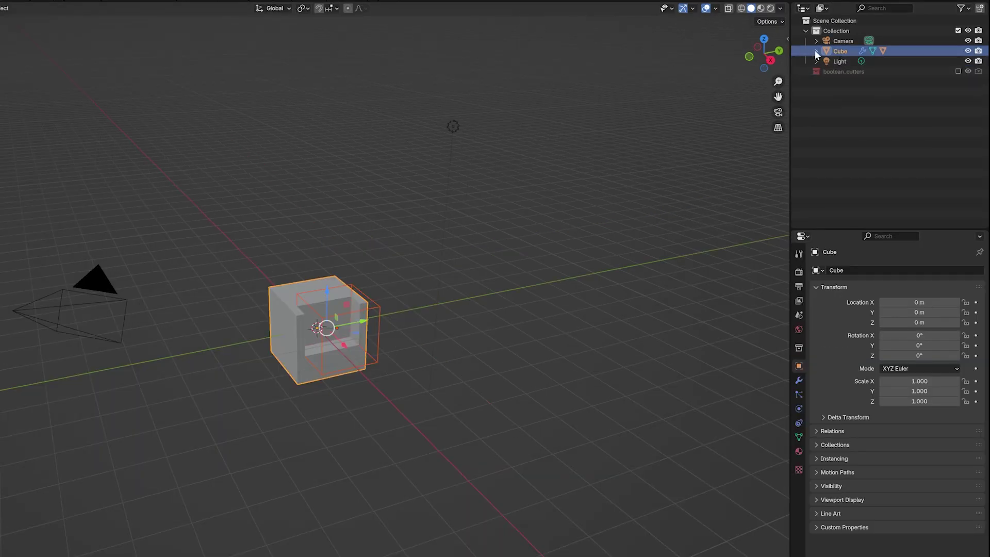
Select the cutter object Cube.001 under the original cube and add a Solidify modifier to it
{"action": "left_click", "coordinate": [816, 50]}
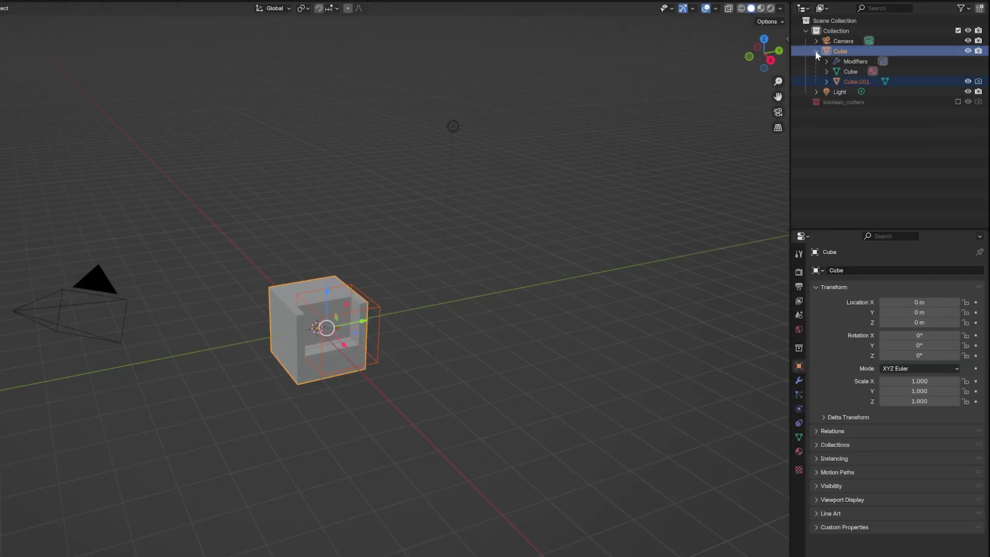
{"action": "left_click", "coordinate": [859, 82]}
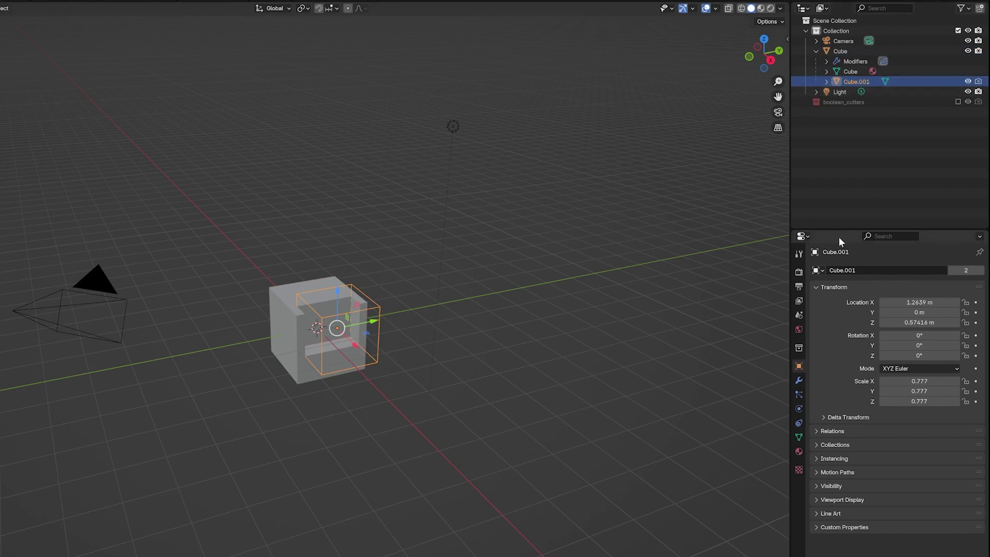
{"action": "left_click", "coordinate": [800, 380]}
{"action": "left_click", "coordinate": [852, 267]}
{"action": "mouse_move", "coordinate": [844, 268]}
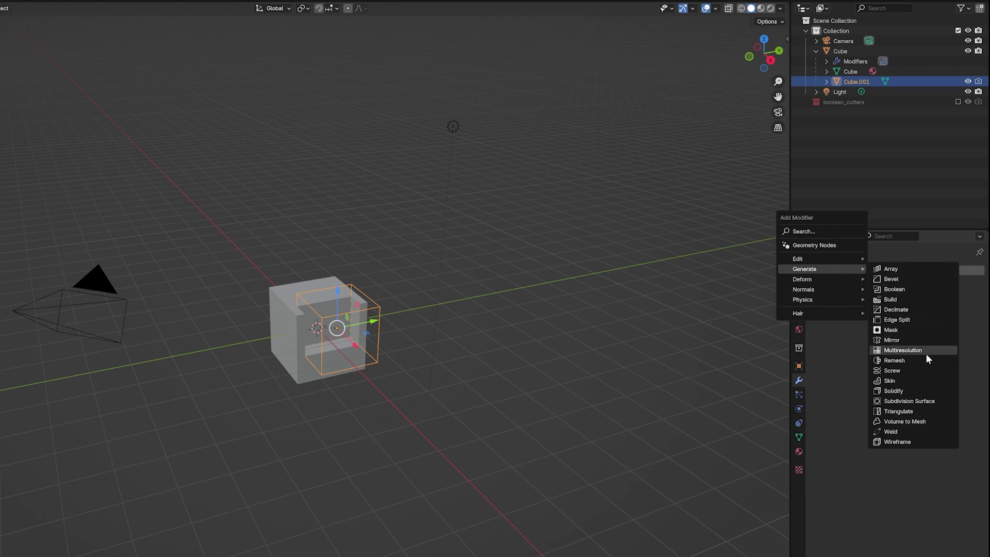
{"action": "left_click", "coordinate": [905, 390]}
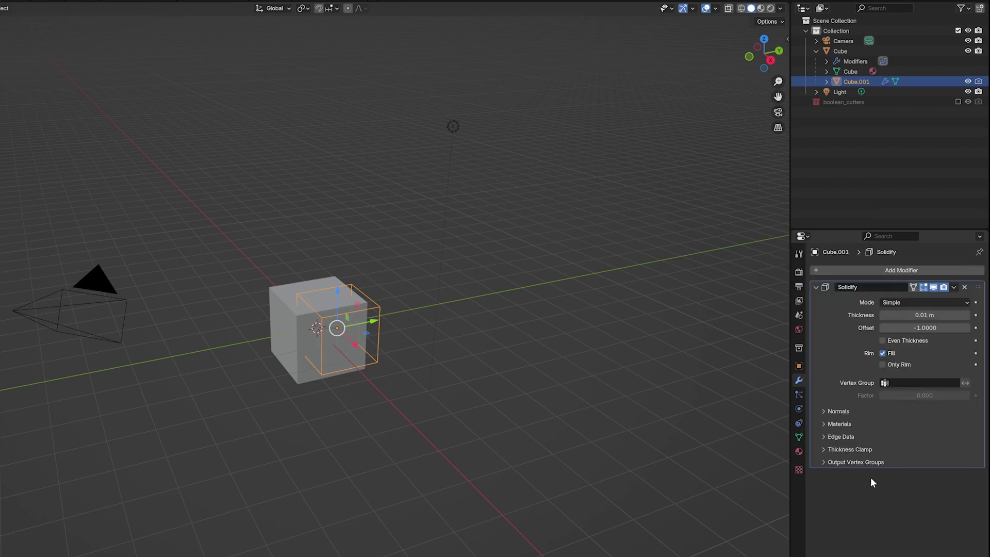
Set the cutter's Solidify thickness to 0.02 m
{"action": "scroll", "coordinate": [448, 289], "scroll_direction": "up", "scroll_amount": 7}
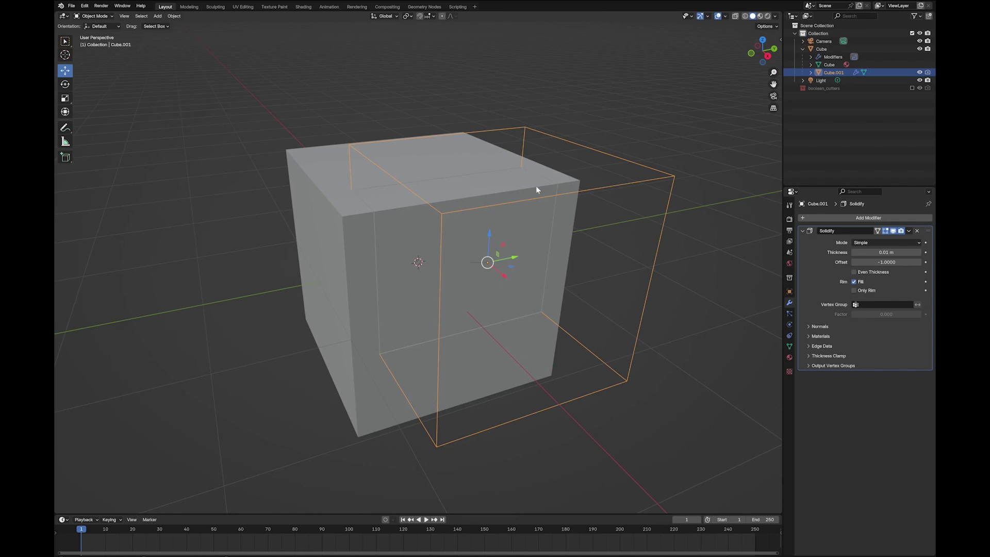
{"action": "left_click_drag", "start_coordinate": [888, 248], "coordinate": [896, 248]}
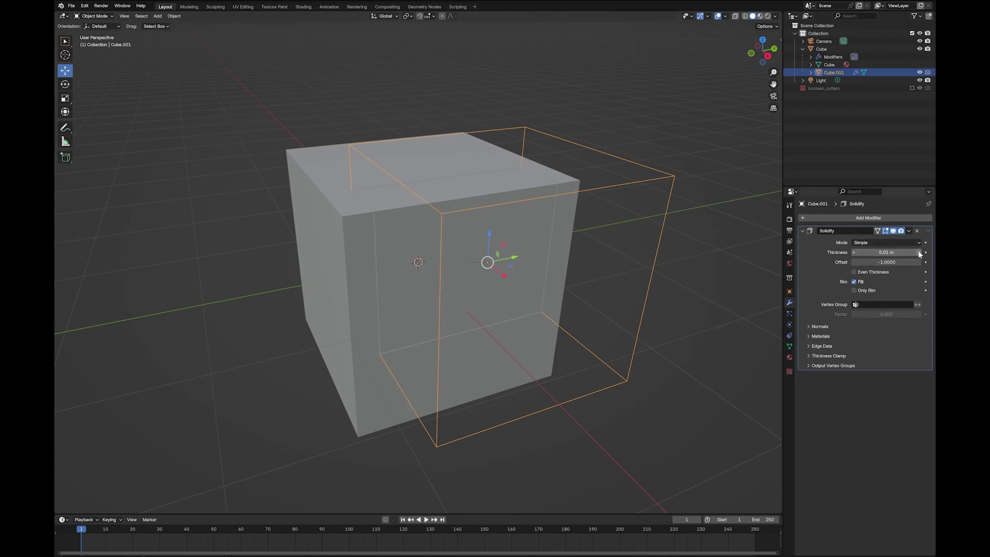
{"action": "left_click_drag", "start_coordinate": [849, 251], "coordinate": [853, 254]}
{"action": "left_click", "coordinate": [853, 253]}
Bevel the cutter's four edges parallel to the X axis by about 0.16 m with one segment in Edit Mode, and return to Object Mode
{"action": "key", "text": "Tab"}
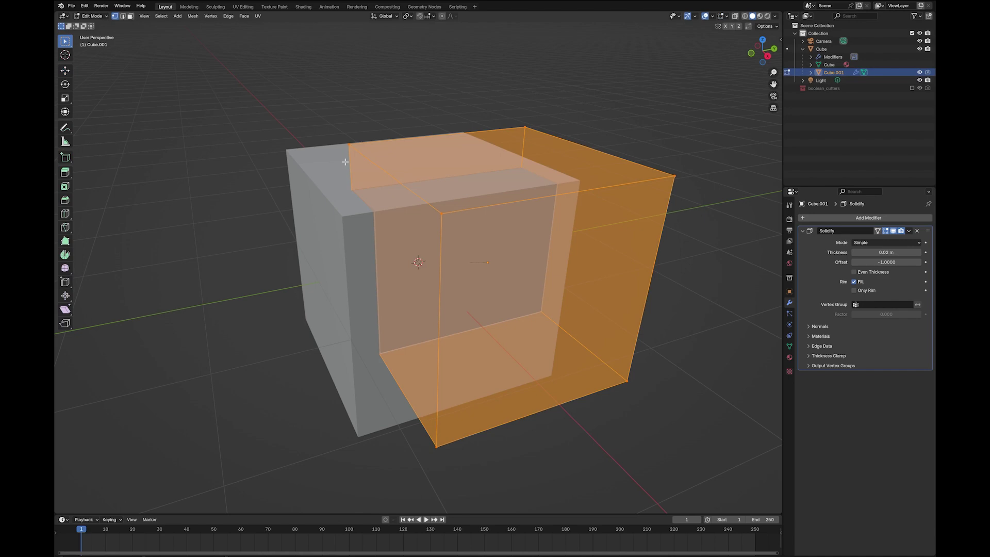
{"action": "key", "text": "2"}
{"action": "left_click", "coordinate": [350, 159]}
{"action": "left_click", "coordinate": [523, 147], "text": "shift"}
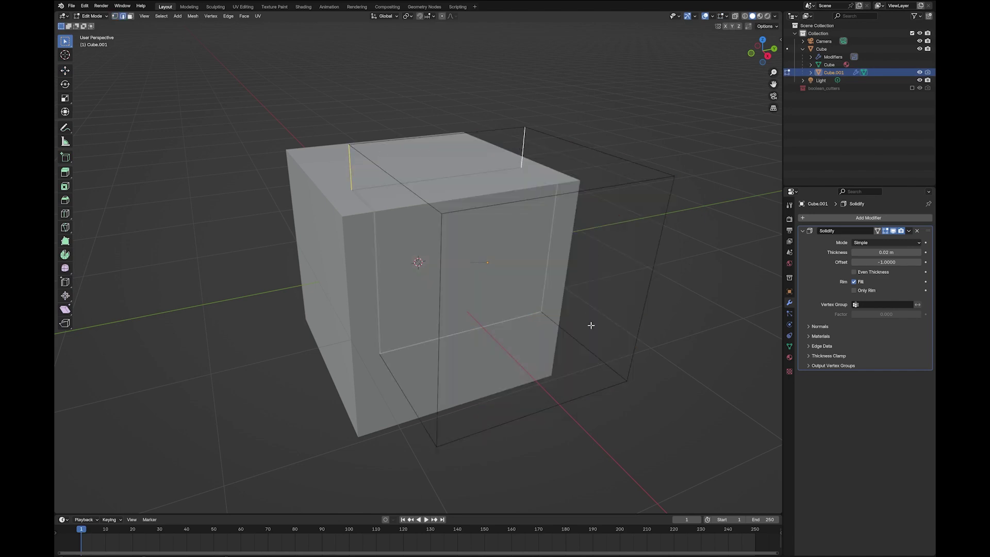
{"action": "left_click", "coordinate": [585, 347], "text": "shift"}
{"action": "left_click", "coordinate": [408, 398], "text": "shift"}
{"action": "key", "text": "ctrl+b"}
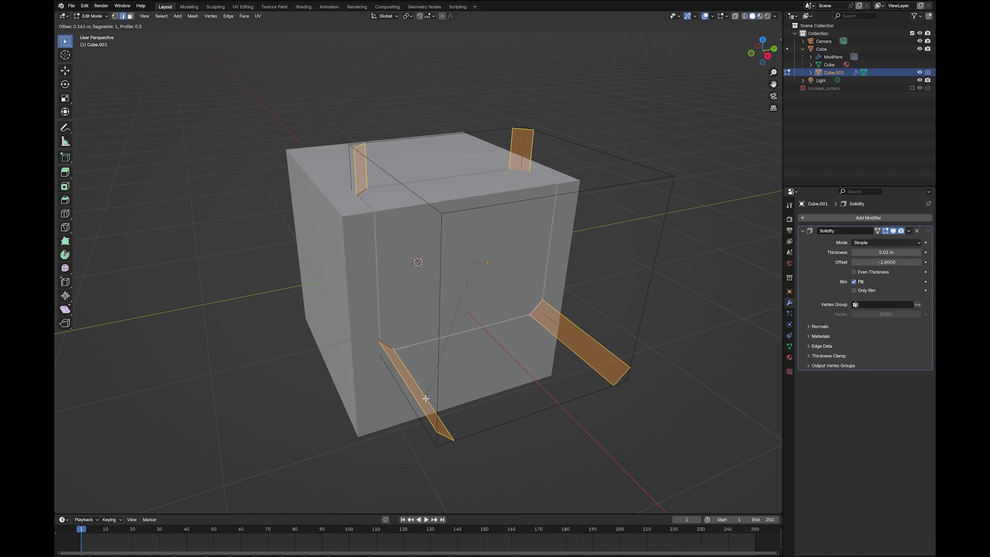
{"action": "left_click", "coordinate": [425, 399]}
{"action": "key", "text": "alt+a"}
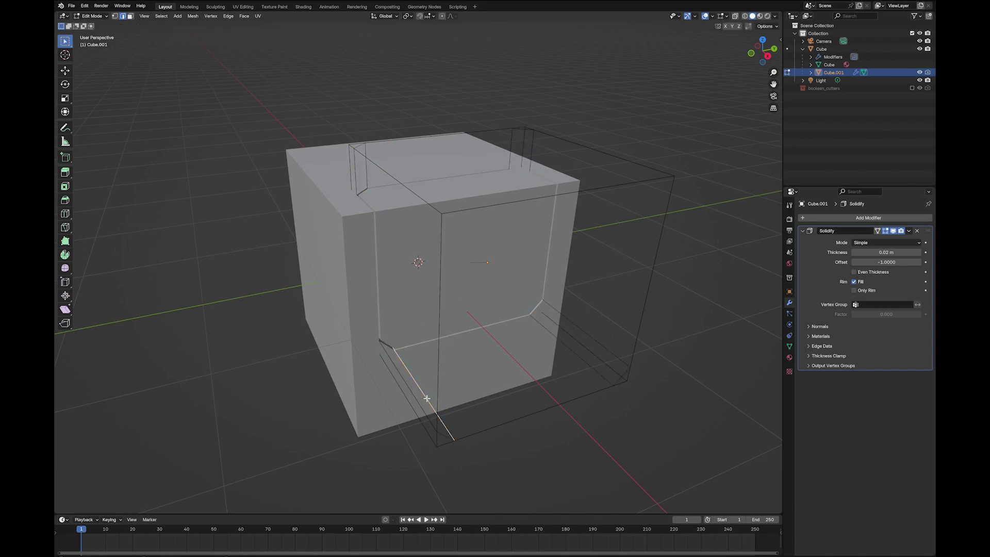
{"action": "key", "text": "Tab"}
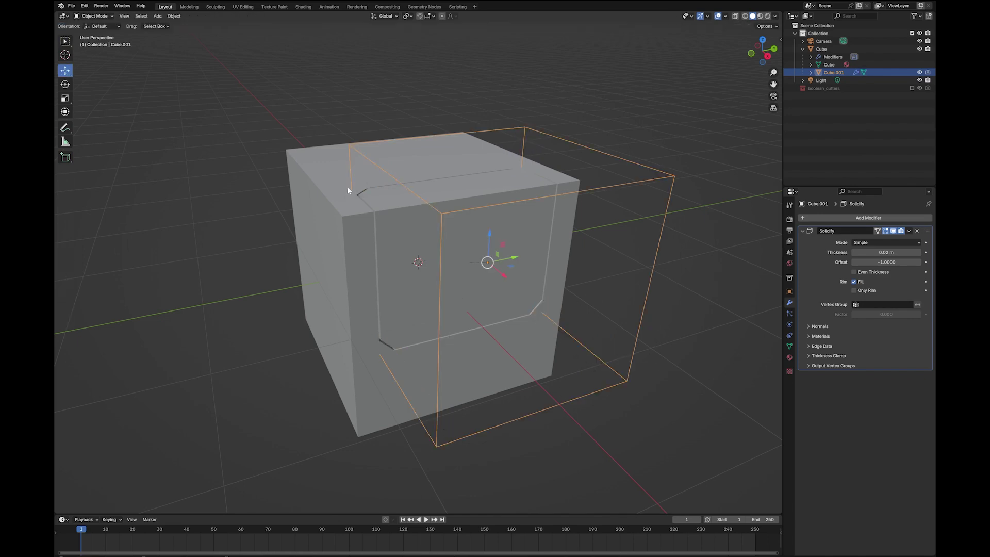
Bevel the top front edge of the original cube by about 0.17 m with 8 segments in Edit Mode
{"action": "left_click", "coordinate": [321, 170]}
{"action": "key", "text": "Tab"}
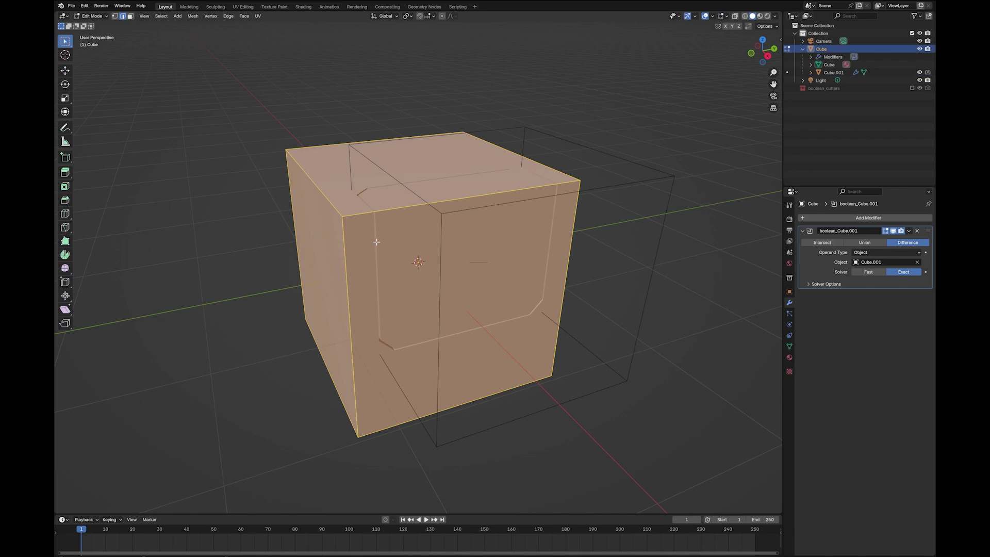
{"action": "left_click", "coordinate": [397, 208]}
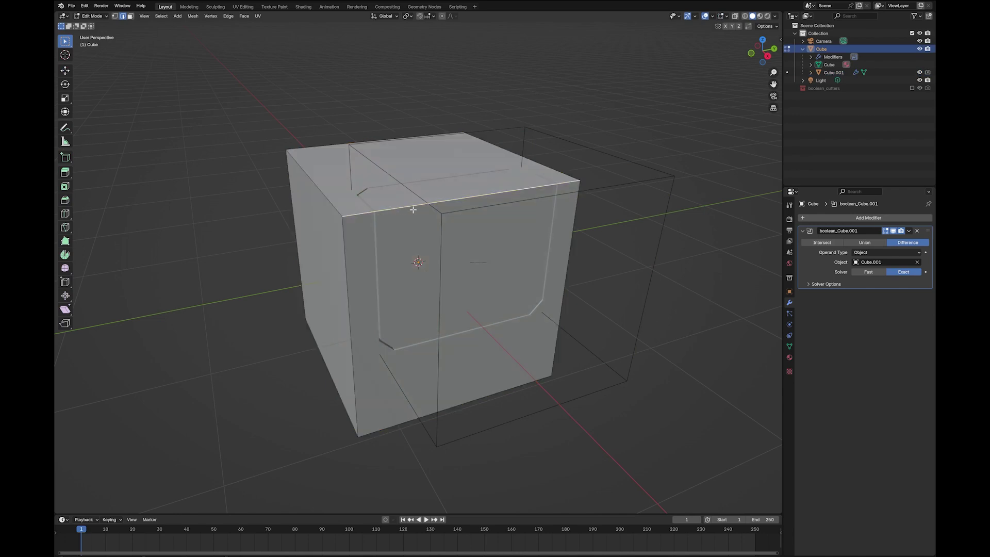
{"action": "key", "text": "ctrl+b"}
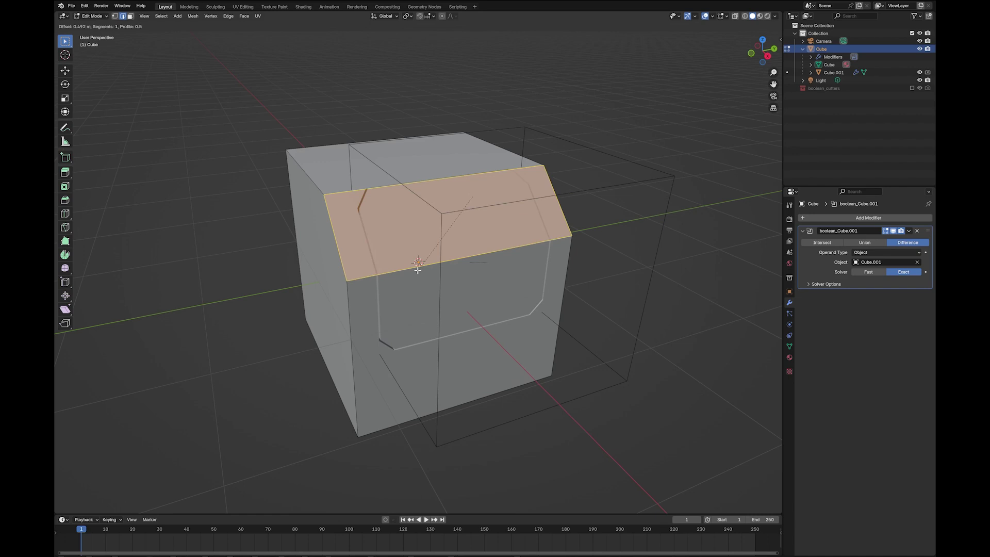
{"action": "scroll", "coordinate": [421, 257], "scroll_direction": "up", "scroll_amount": 7}
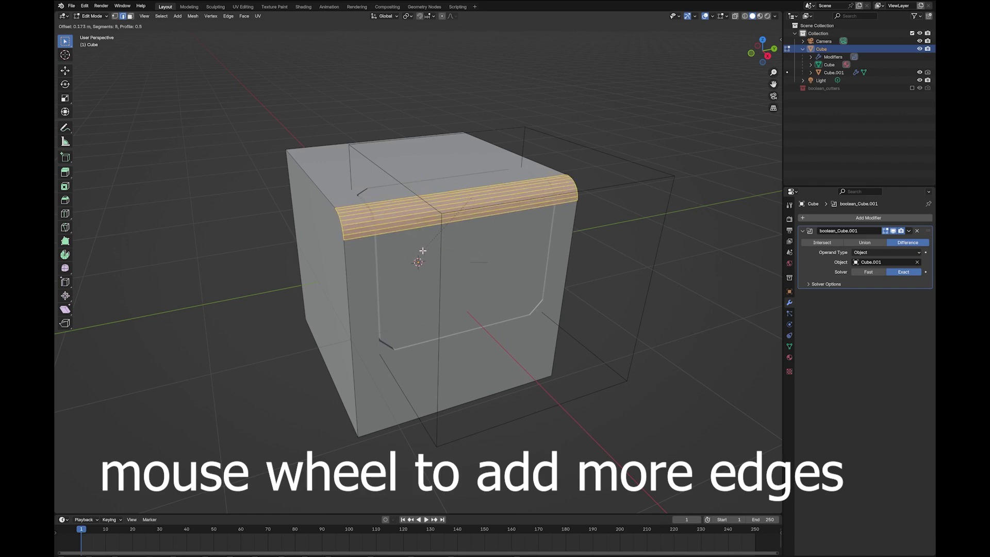
{"action": "left_click", "coordinate": [421, 251]}
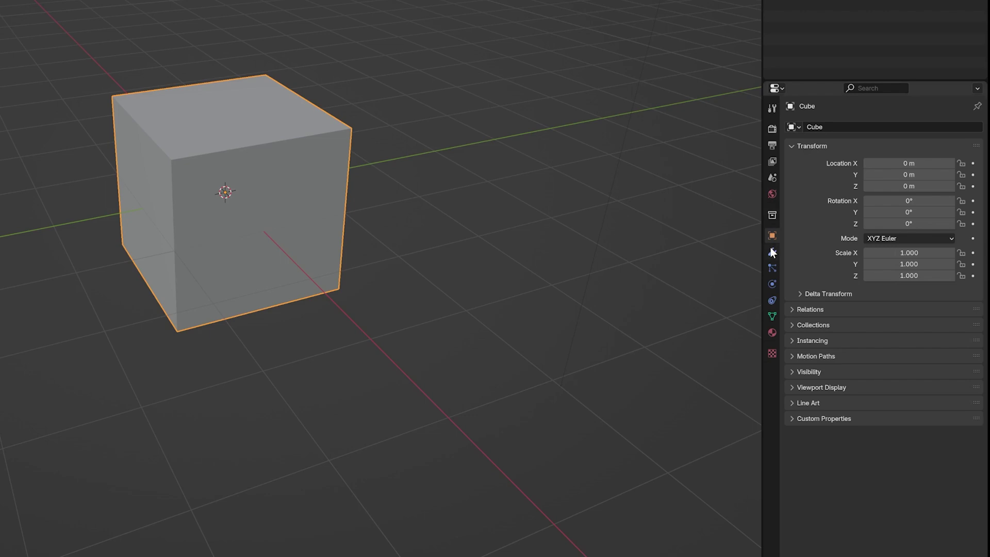
Add an Edge Split modifier and a Solidify modifier to the fresh cube
{"action": "left_click", "coordinate": [771, 252]}
{"action": "left_click", "coordinate": [838, 125]}
{"action": "mouse_move", "coordinate": [820, 129]}
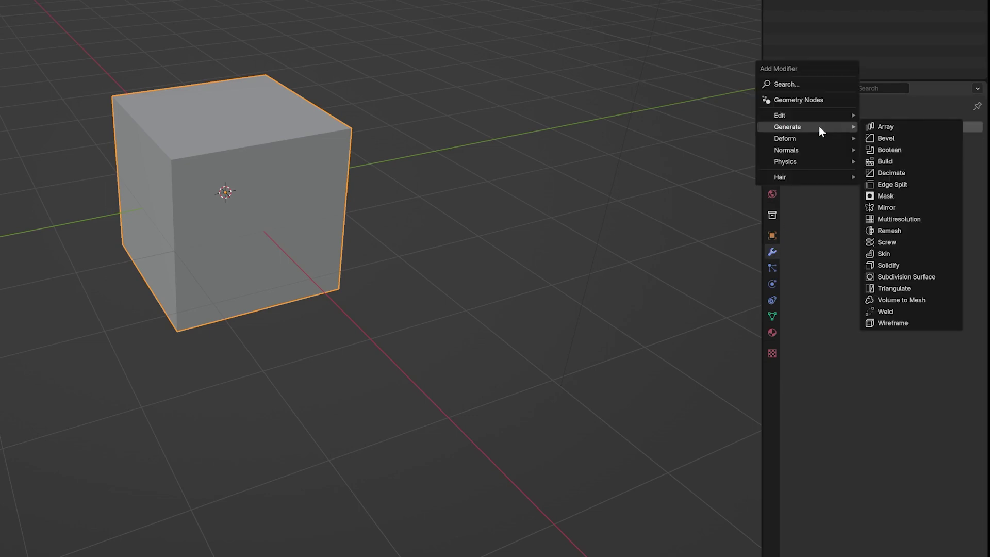
{"action": "left_click", "coordinate": [890, 184]}
{"action": "left_click", "coordinate": [880, 128]}
{"action": "mouse_move", "coordinate": [879, 125]}
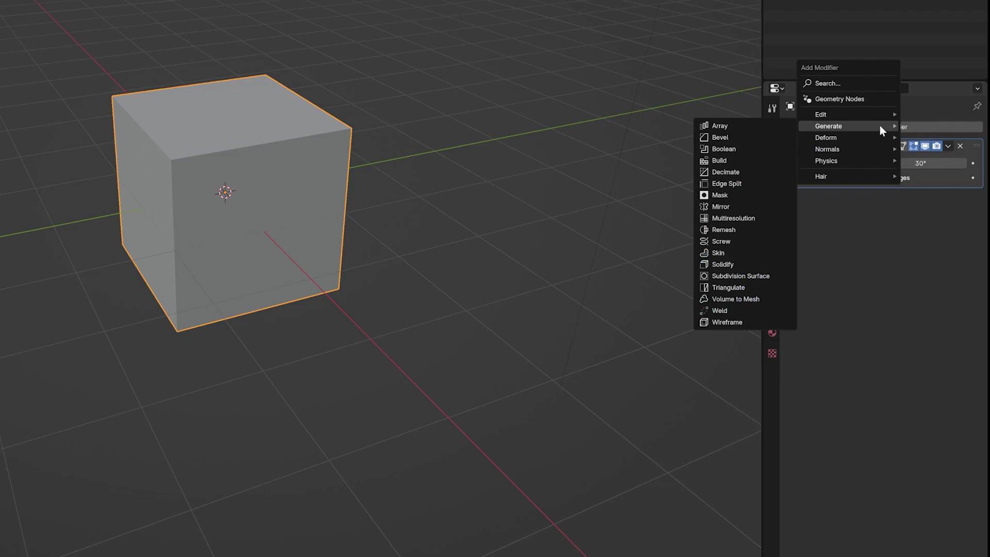
{"action": "left_click", "coordinate": [737, 263]}
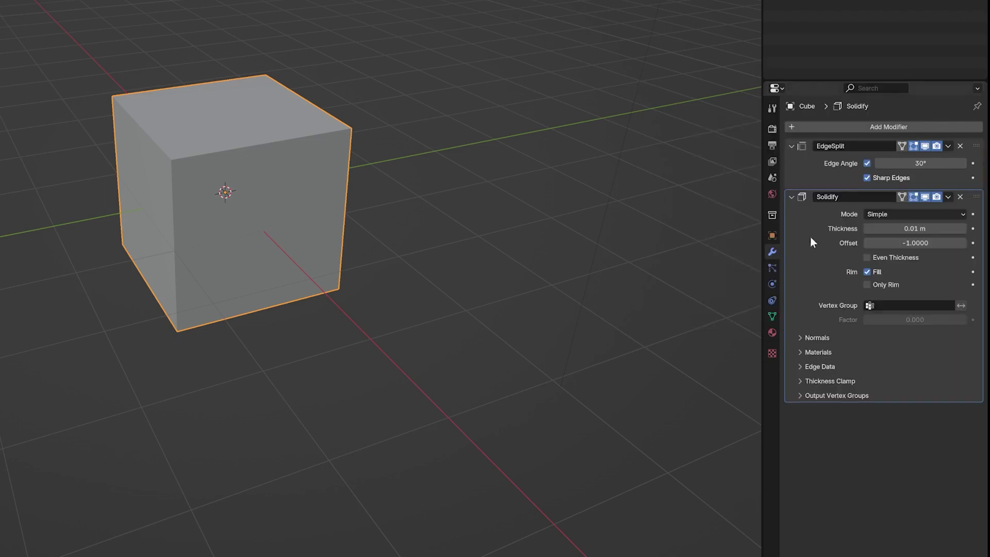
Add a Bevel modifier to the cube and apply Shade Auto Smooth to it
{"action": "left_click", "coordinate": [889, 127]}
{"action": "mouse_move", "coordinate": [890, 128]}
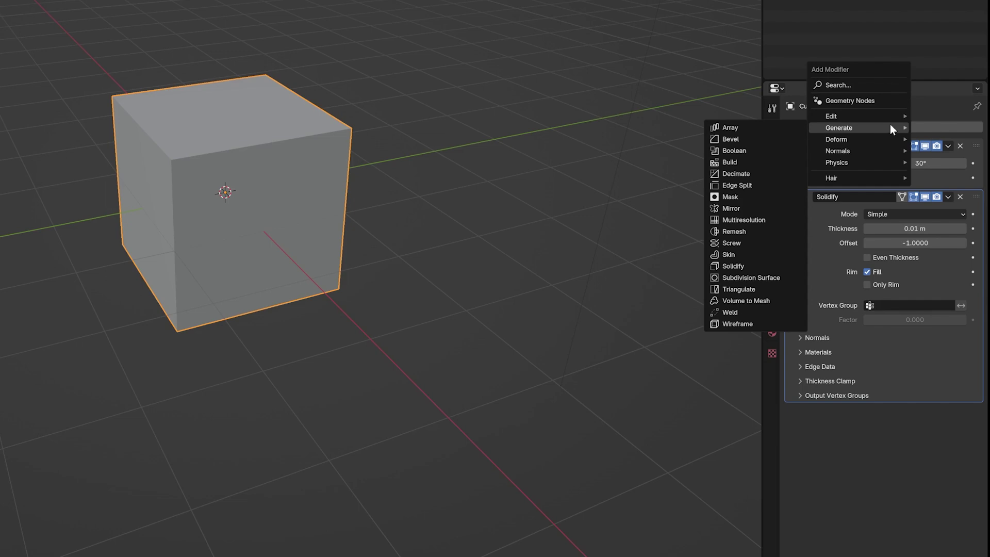
{"action": "left_click", "coordinate": [755, 139]}
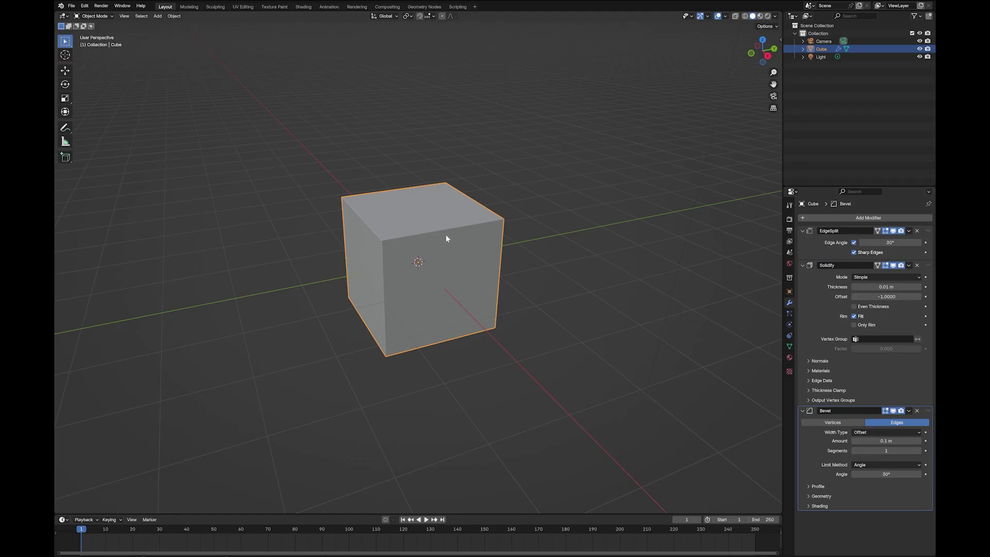
{"action": "right_click", "coordinate": [443, 233]}
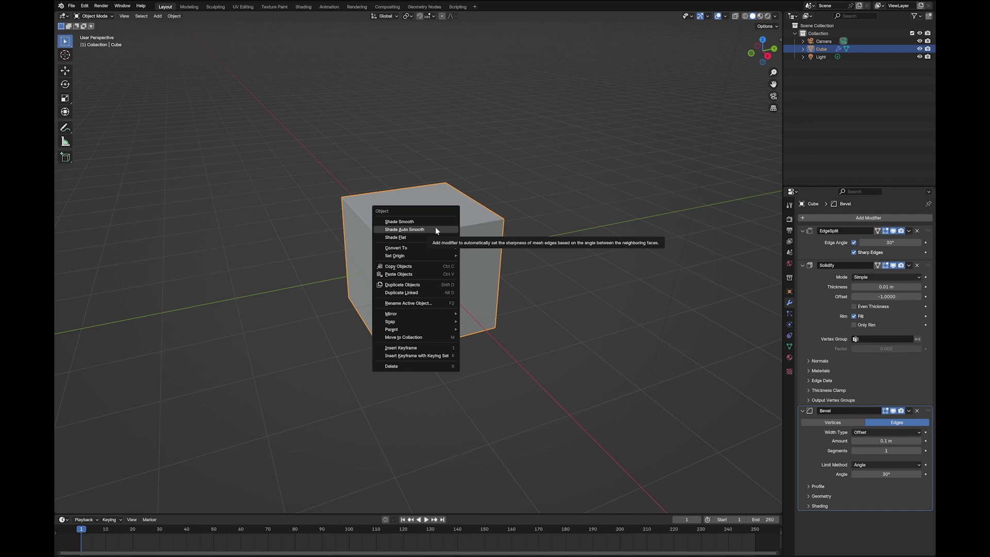
{"action": "left_click", "coordinate": [435, 230]}
Cut about ten evenly spaced vertical edge loops around the cube in Edit Mode, without sliding them
{"action": "key", "text": "Tab"}
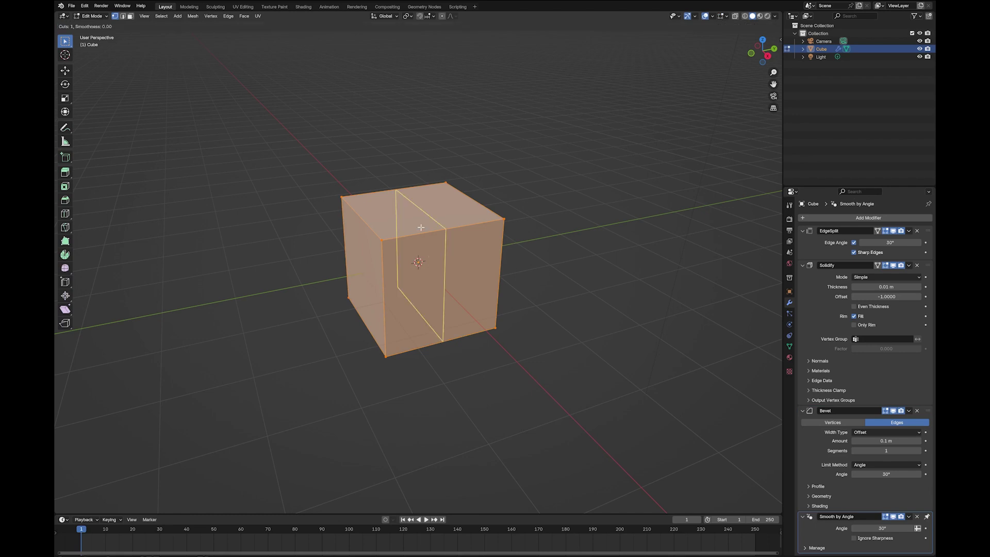
{"action": "key", "text": "ctrl+r"}
{"action": "scroll", "coordinate": [421, 233], "scroll_direction": "up", "scroll_amount": 9}
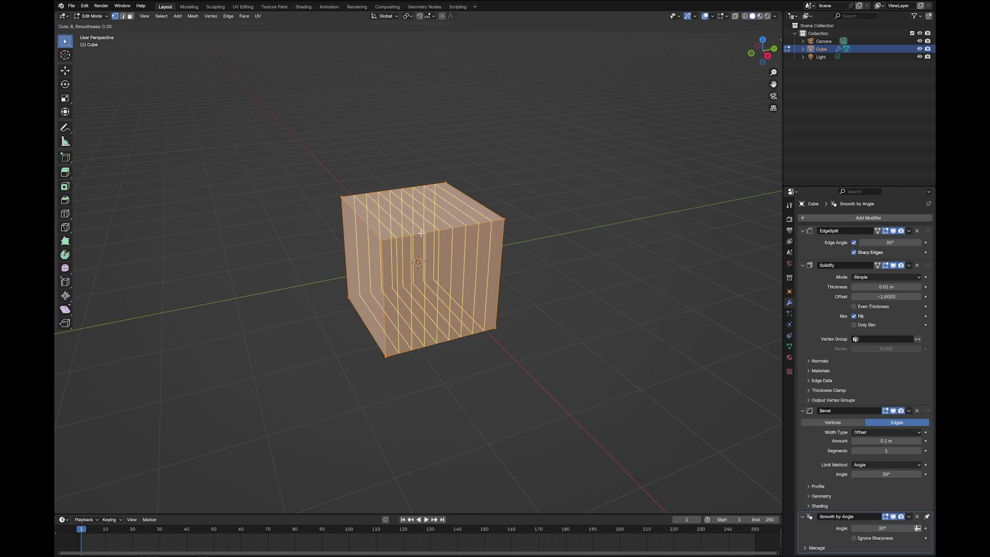
{"action": "left_click", "coordinate": [421, 233]}
{"action": "right_click", "coordinate": [422, 233]}
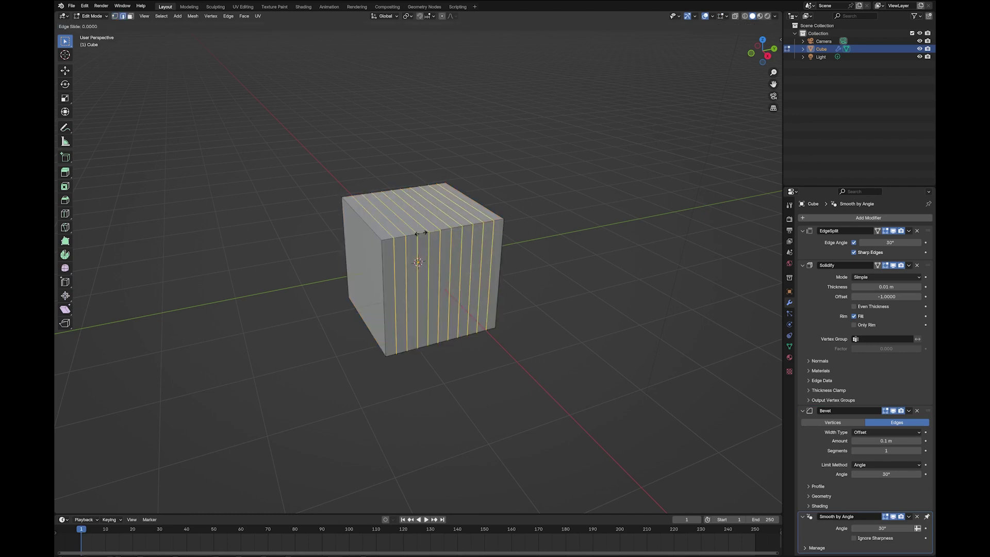
Cut about ten evenly spaced edge loops around the cube in each of the two remaining directions, without sliding them
{"action": "key", "text": "ctrl+r"}
{"action": "scroll", "coordinate": [412, 302], "scroll_direction": "up", "scroll_amount": 9}
{"action": "left_click", "coordinate": [412, 302]}
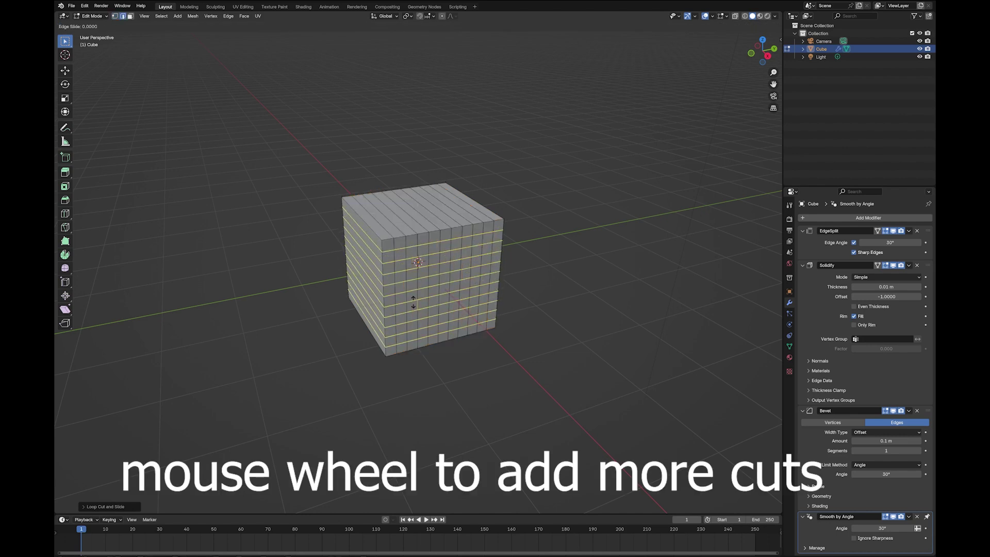
{"action": "right_click", "coordinate": [412, 302]}
{"action": "key", "text": "ctrl+r"}
{"action": "scroll", "coordinate": [361, 241], "scroll_direction": "up", "scroll_amount": 2}
{"action": "scroll", "coordinate": [361, 240], "scroll_direction": "up", "scroll_amount": 7}
{"action": "left_click", "coordinate": [362, 241]}
{"action": "right_click", "coordinate": [361, 240]}
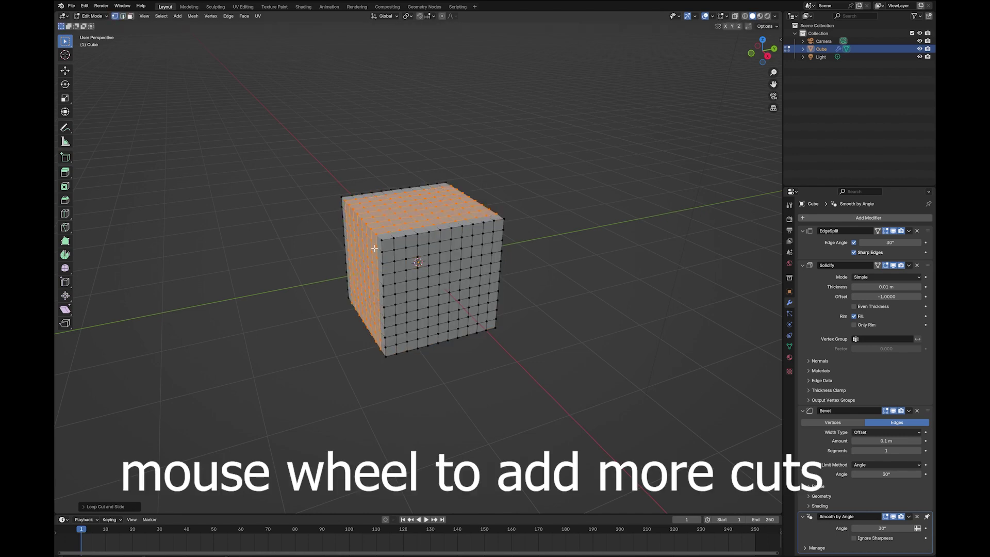
Mark a closed L-shaped edge outline on the front face as sharp, five cells high and wide with two-cell-wide arms
{"action": "scroll", "coordinate": [454, 254], "scroll_direction": "up", "scroll_amount": 3}
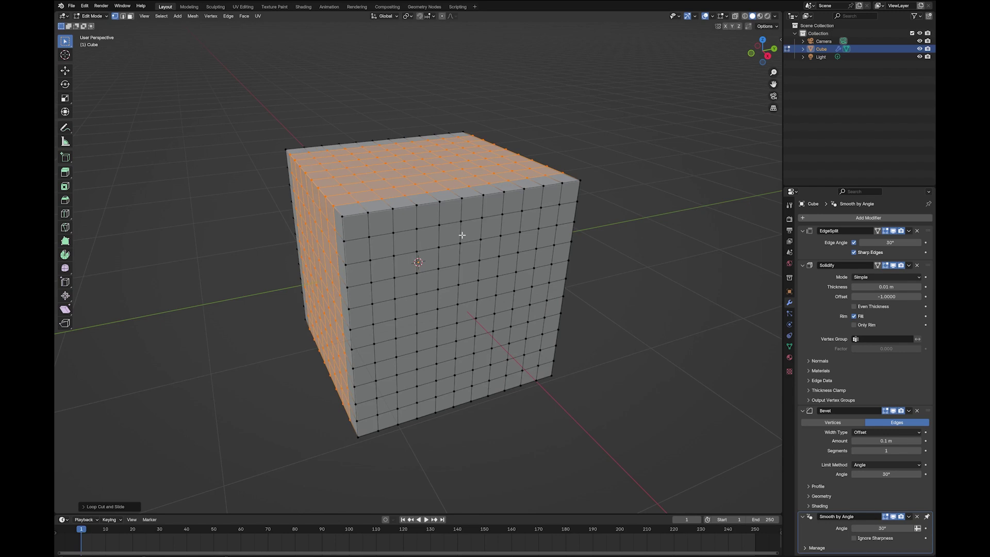
{"action": "key", "text": "2"}
{"action": "left_click", "coordinate": [384, 235]}
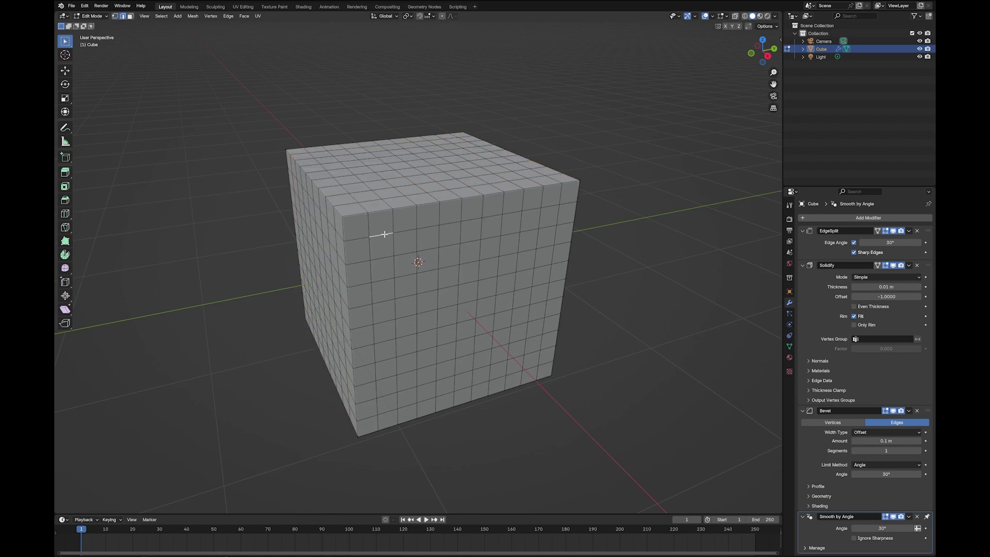
{"action": "left_click", "coordinate": [367, 248], "text": "ctrl"}
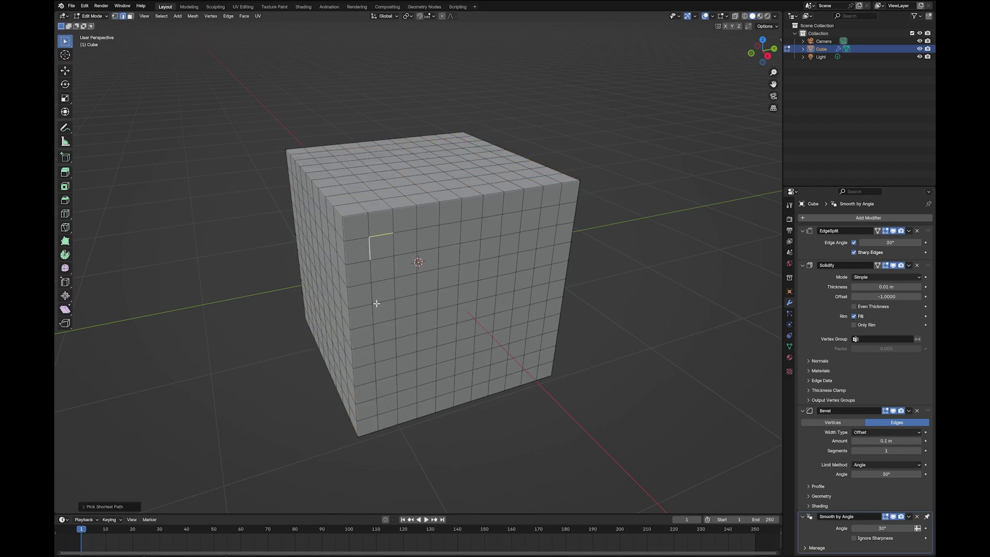
{"action": "left_click", "coordinate": [375, 341], "text": "ctrl"}
{"action": "left_click", "coordinate": [461, 323], "text": "ctrl"}
{"action": "left_click", "coordinate": [474, 303], "text": "ctrl"}
{"action": "left_click", "coordinate": [449, 287], "text": "ctrl"}
{"action": "left_click", "coordinate": [417, 242], "text": "ctrl"}
{"action": "left_click", "coordinate": [405, 230], "text": "ctrl"}
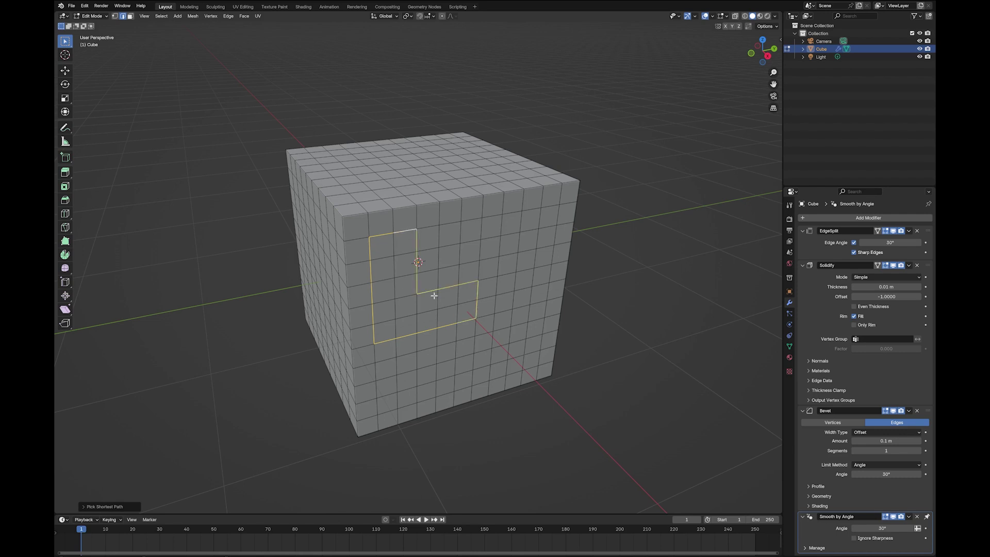
{"action": "key", "text": "ctrl+e"}
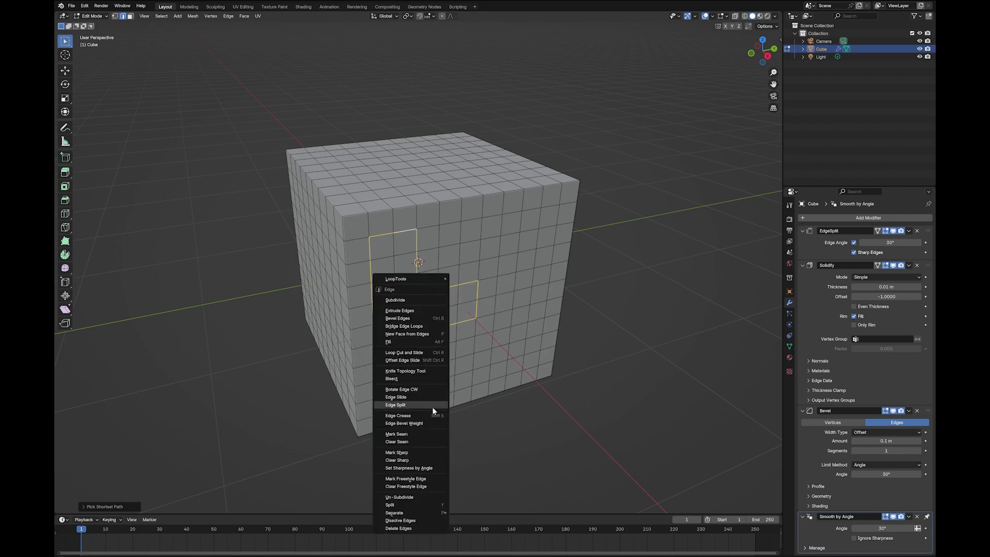
{"action": "left_click", "coordinate": [431, 452]}
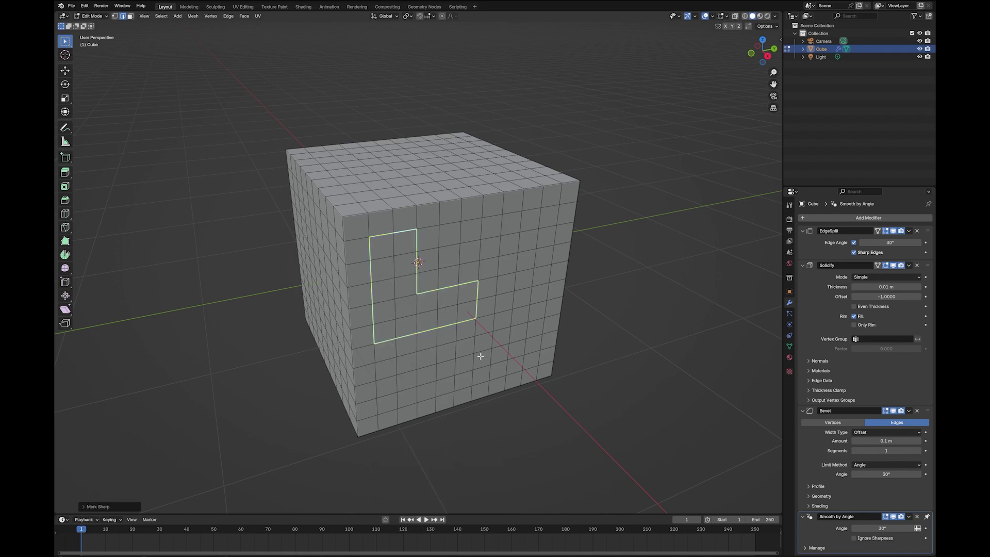
{"action": "scroll", "coordinate": [481, 356], "scroll_direction": "up", "scroll_amount": 1}
{"action": "left_click", "coordinate": [628, 348]}
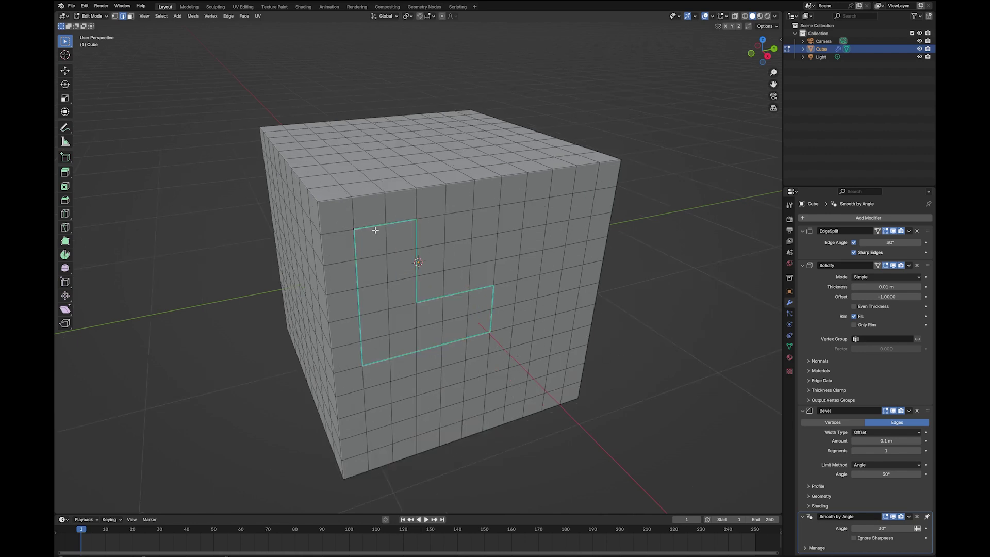
Return to Object Mode and turn off Clamp Overlap in the Bevel modifier's geometry settings
{"action": "scroll", "coordinate": [393, 233], "scroll_direction": "up", "scroll_amount": 2}
{"action": "key", "text": "Tab"}
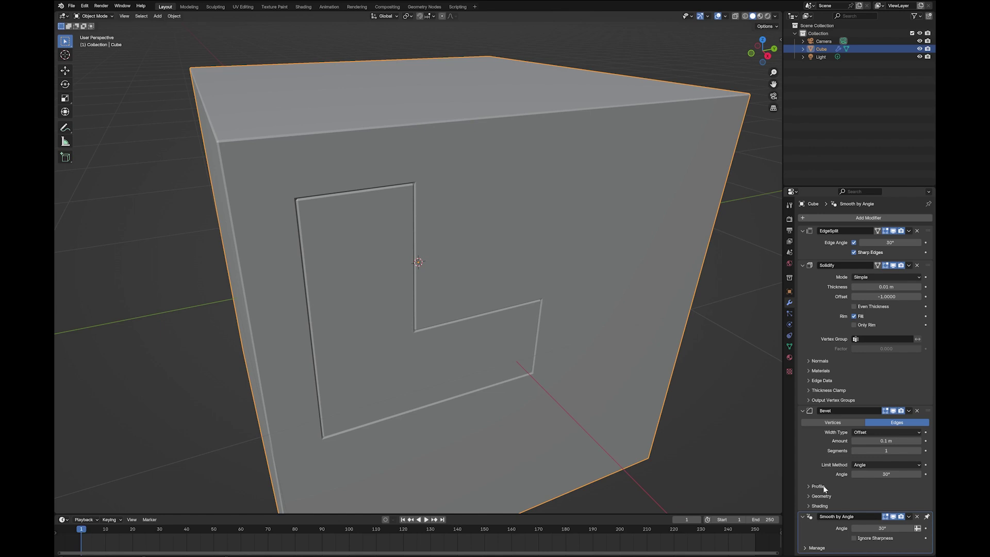
{"action": "left_click", "coordinate": [812, 497]}
{"action": "scroll", "coordinate": [864, 502], "scroll_direction": "down", "scroll_amount": 2}
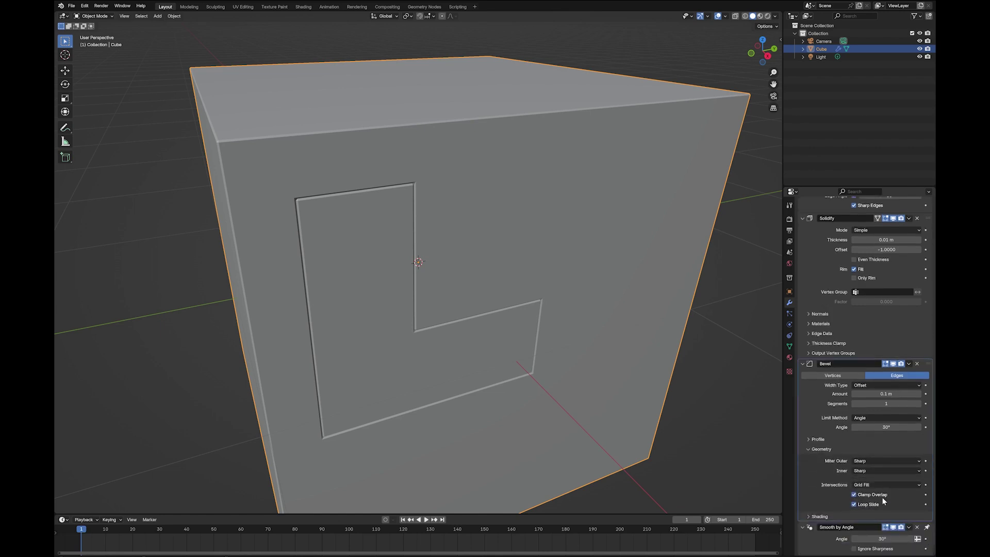
{"action": "left_click", "coordinate": [879, 495]}
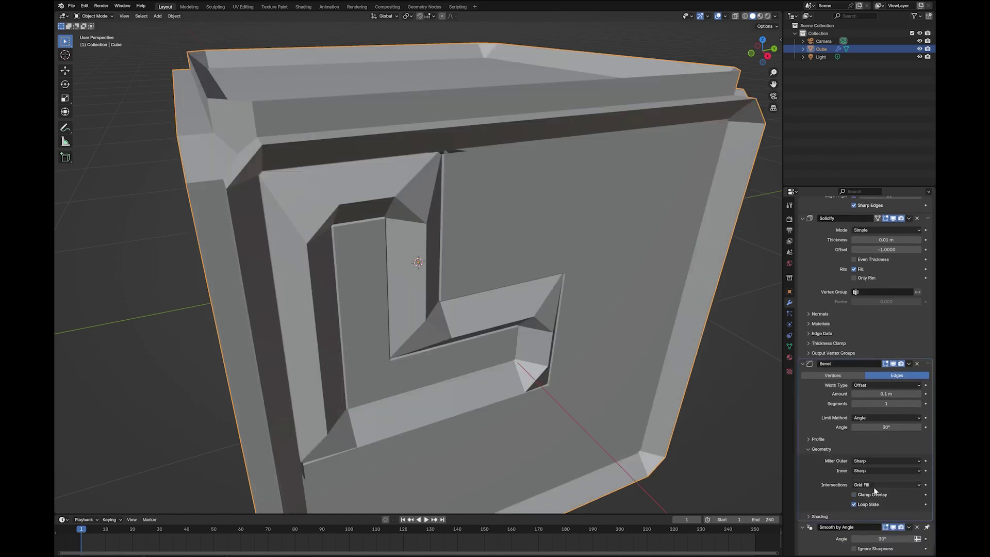
Set the Bevel modifier's amount to 0.01 m and its segments to 4
{"action": "left_click", "coordinate": [854, 393]}
{"action": "left_click", "coordinate": [854, 394]}
{"action": "left_click", "coordinate": [854, 393]}
{"action": "left_click", "coordinate": [854, 394]}
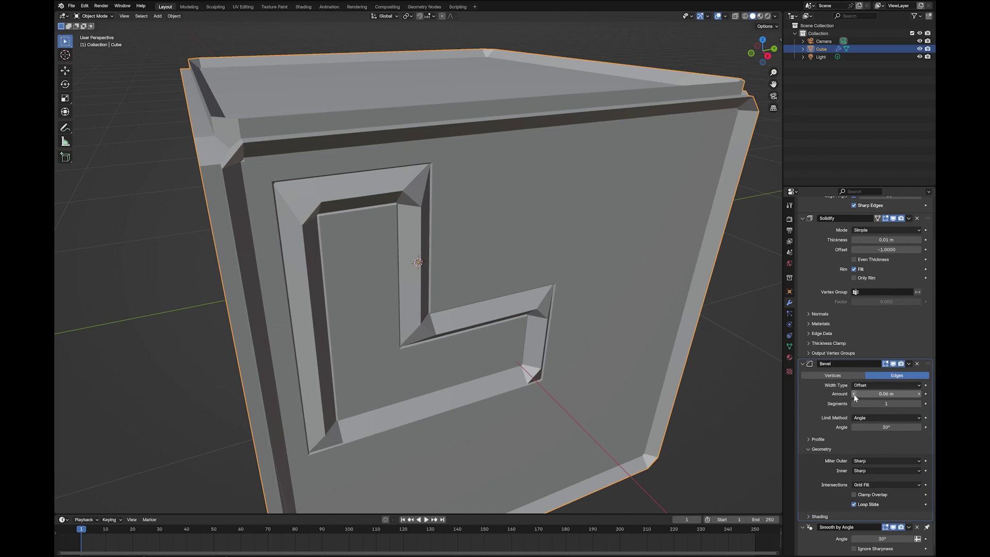
{"action": "left_click", "coordinate": [854, 394]}
{"action": "left_click", "coordinate": [854, 394]}
{"action": "left_click", "coordinate": [854, 394]}
{"action": "left_click", "coordinate": [854, 394]}
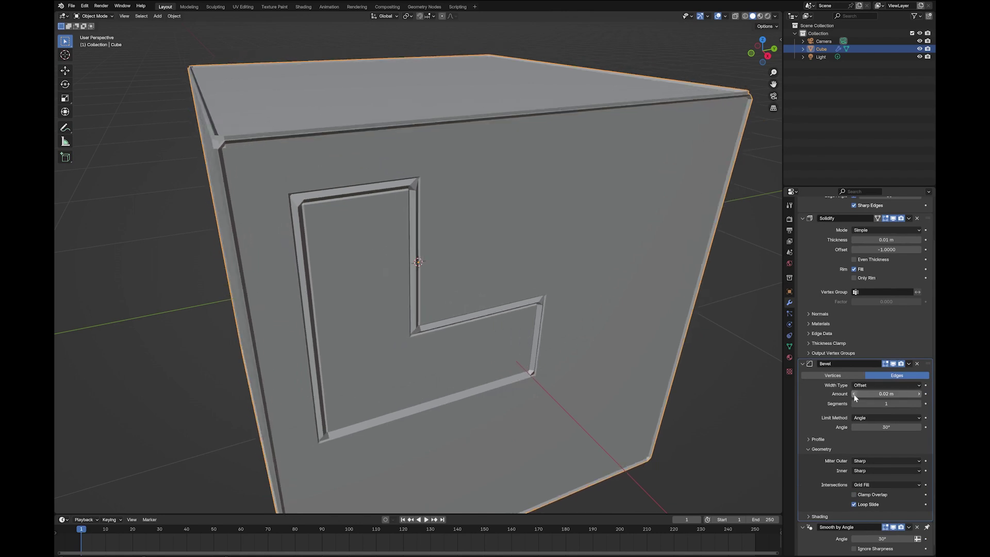
{"action": "left_click", "coordinate": [854, 394]}
{"action": "left_click", "coordinate": [918, 403]}
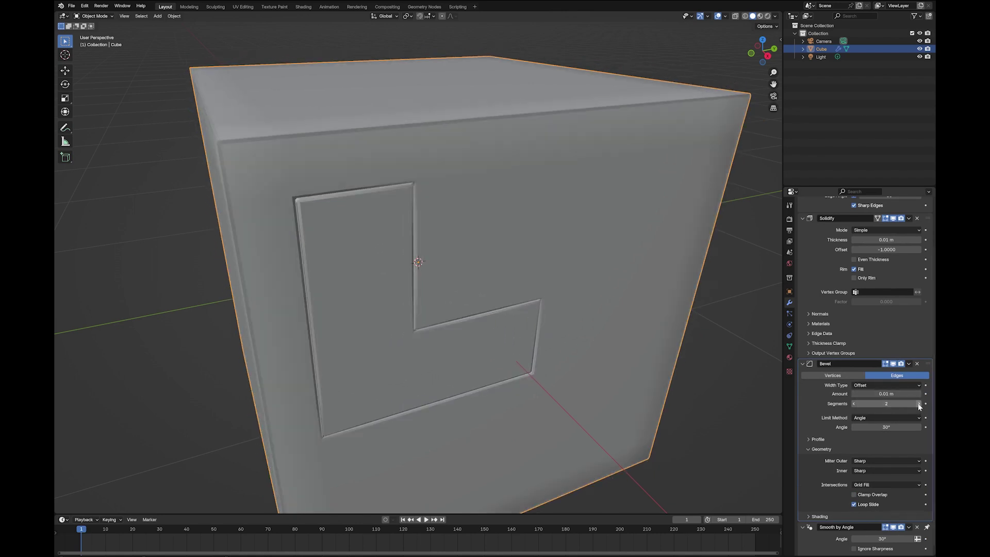
{"action": "left_click", "coordinate": [918, 404]}
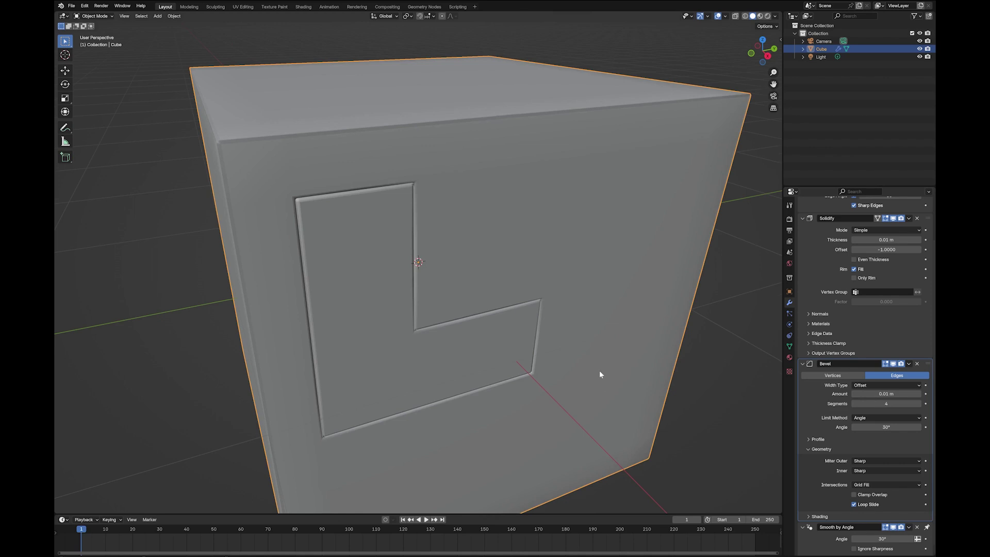
Reshape the L panel's upper arm in Edit Mode by moving its top inner corner vertex down and a vertex on its inner side outward
{"action": "mouse_move", "coordinate": [599, 371]}
{"action": "middle_mouse_down"}
{"action": "mouse_move", "coordinate": [585, 354]}
{"action": "mouse_move", "coordinate": [617, 353]}
{"action": "mouse_move", "coordinate": [592, 359]}
{"action": "middle_mouse_up"}
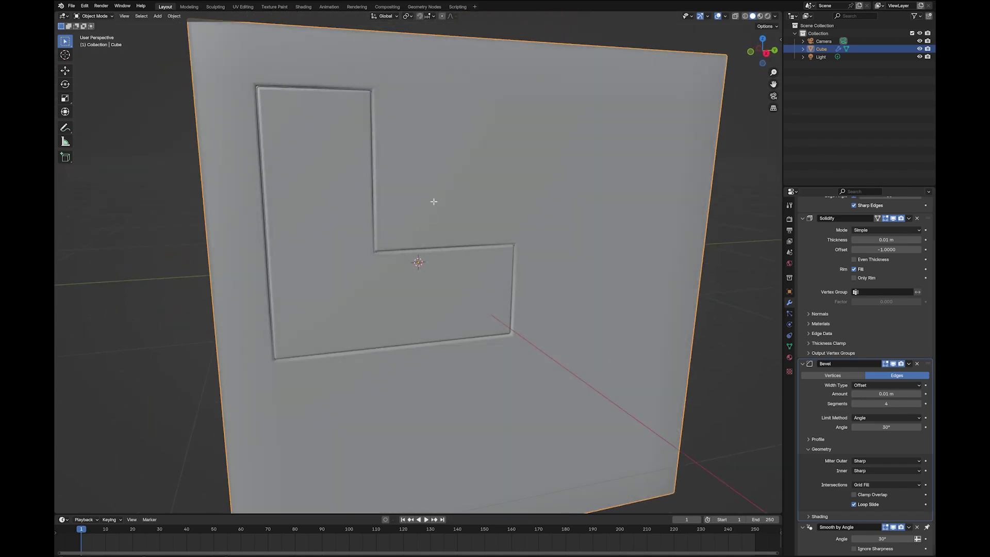
{"action": "key", "text": "Tab"}
{"action": "key", "text": "1"}
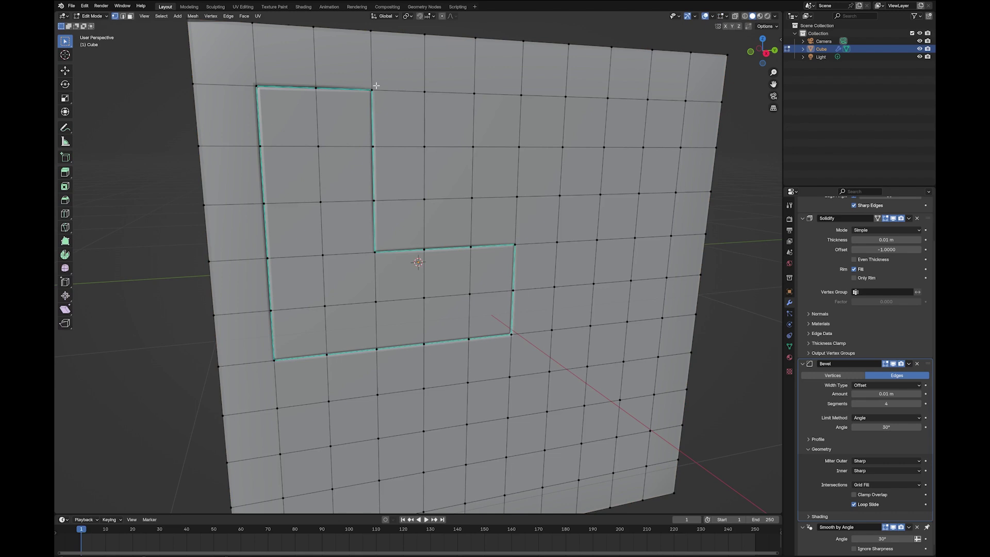
{"action": "left_click", "coordinate": [372, 89]}
{"action": "key", "text": "shift+space"}
{"action": "key", "text": "g"}
{"action": "left_click_drag", "start_coordinate": [370, 59], "coordinate": [369, 97]}
{"action": "left_click", "coordinate": [373, 200]}
{"action": "left_click_drag", "start_coordinate": [405, 200], "coordinate": [439, 199]}
Angle the end of the L panel's lower arm by moving its two corner vertices toward each other, and return to Object Mode
{"action": "left_click_drag", "start_coordinate": [516, 246], "coordinate": [515, 268]}
{"action": "left_click", "coordinate": [510, 334]}
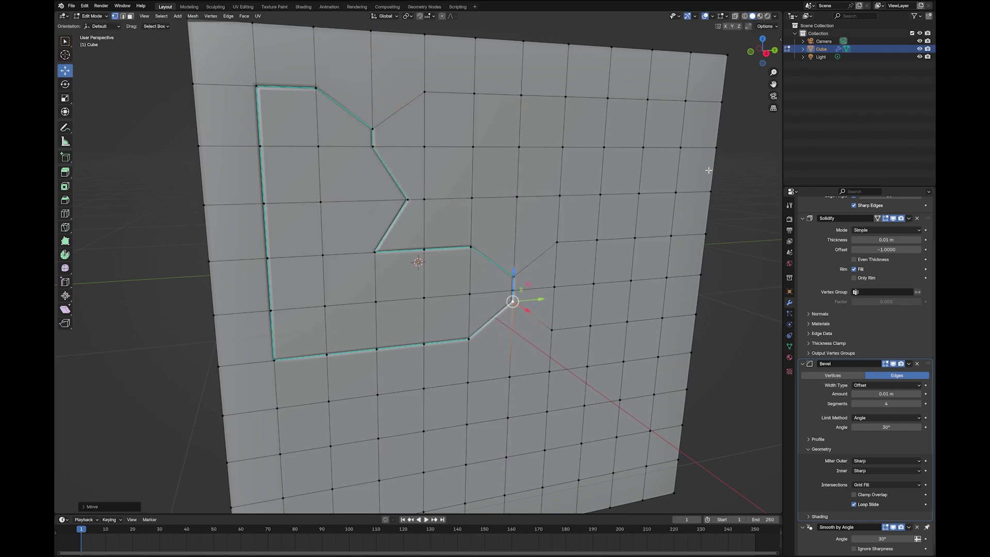
{"action": "left_click", "coordinate": [674, 192]}
{"action": "left_click", "coordinate": [754, 246]}
{"action": "key", "text": "Tab"}
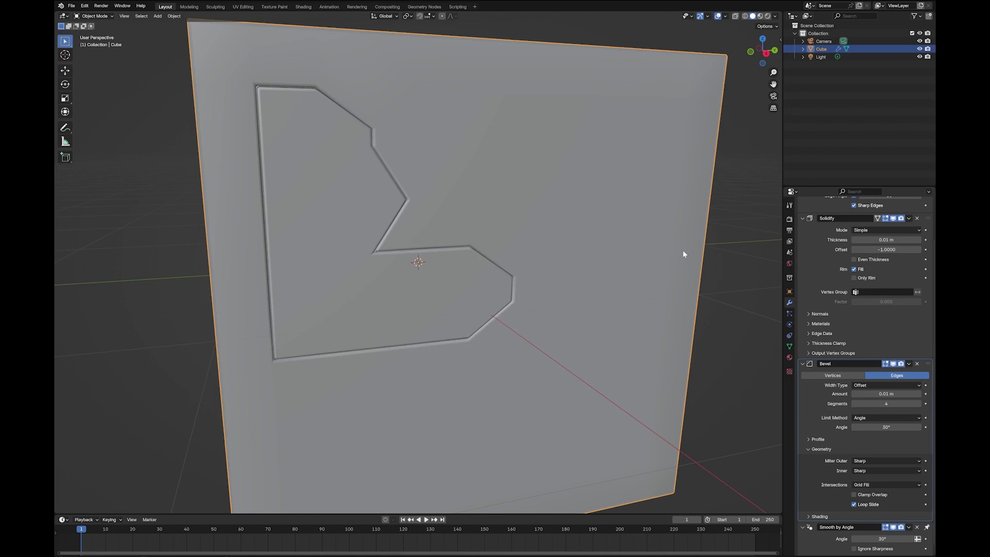
{"action": "middle_click_drag", "start_coordinate": [682, 249], "coordinate": [638, 243]}
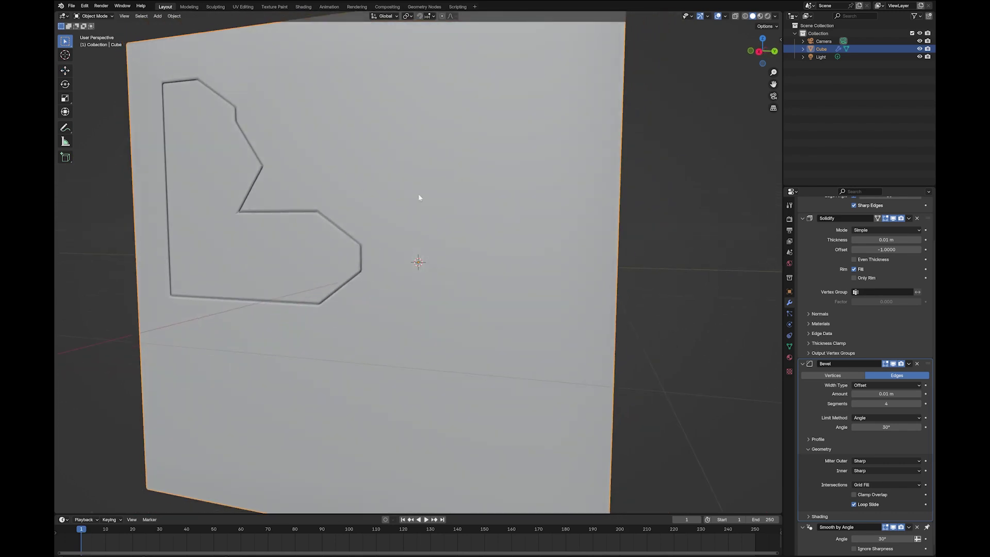